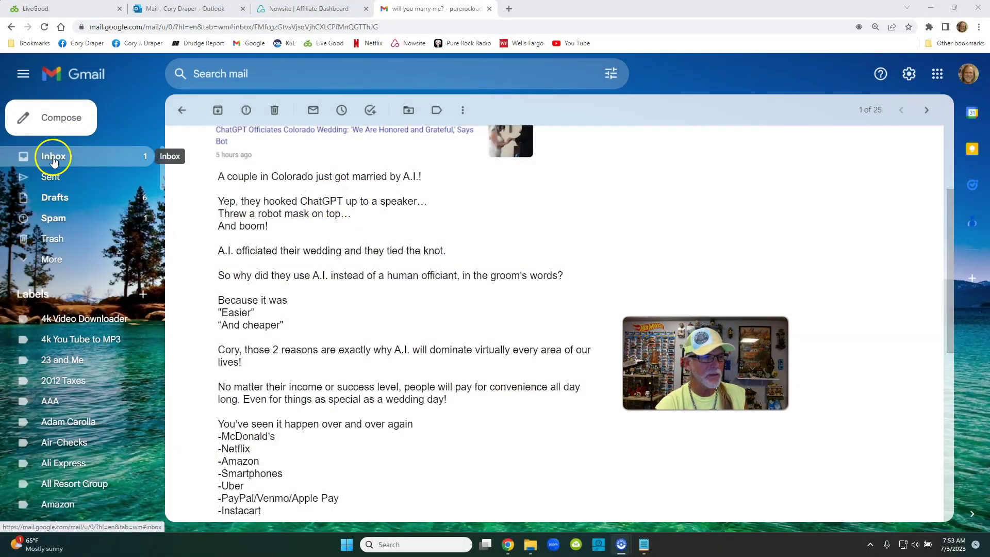
scroll(183, 291, up, 5)
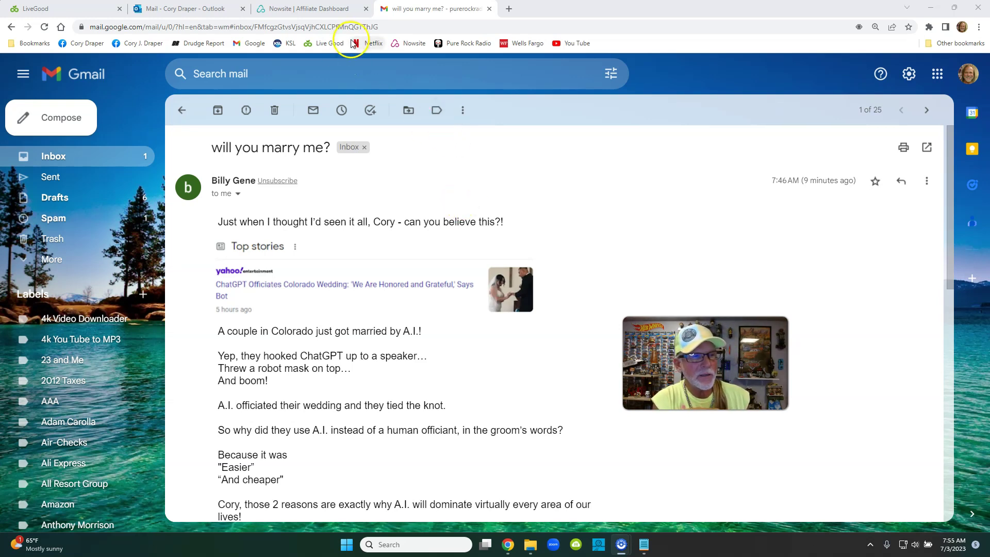
- Switch from Gmail to the Nowsite Affiliate Dashboard tab showing July 2023 earnings
click(302, 8)
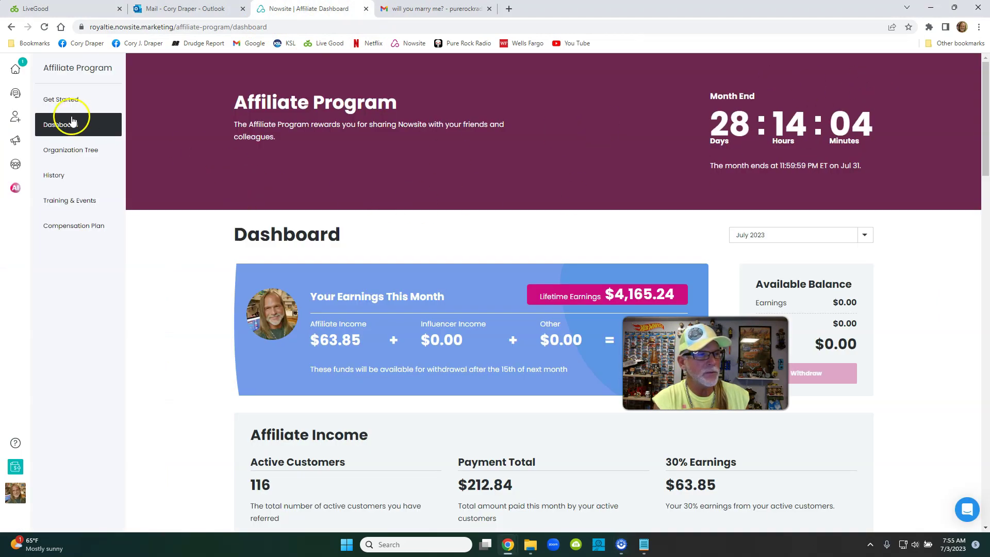
- Go to the Nowsite home dashboard with 11.3K network contacts and the daily checklist
click(16, 68)
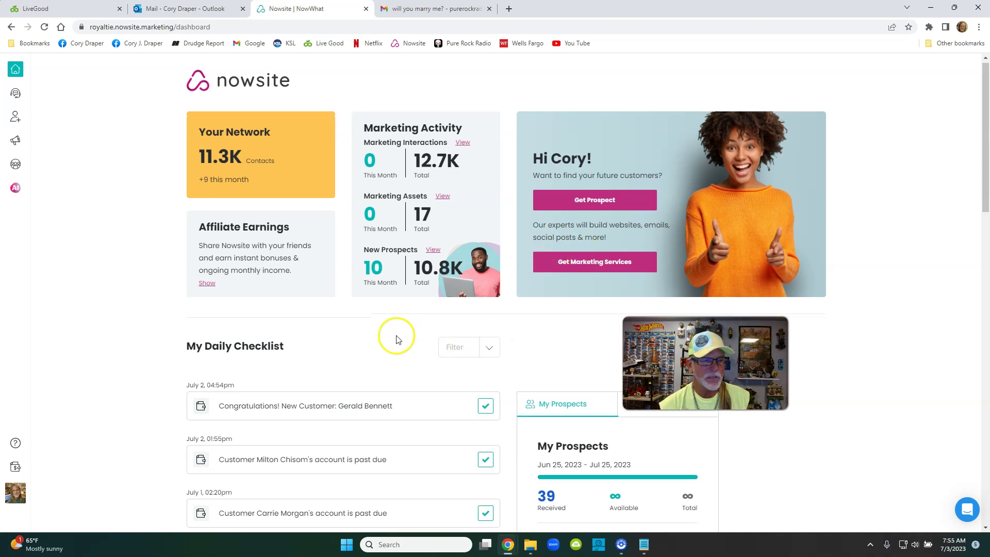
scroll(394, 330, down, 1)
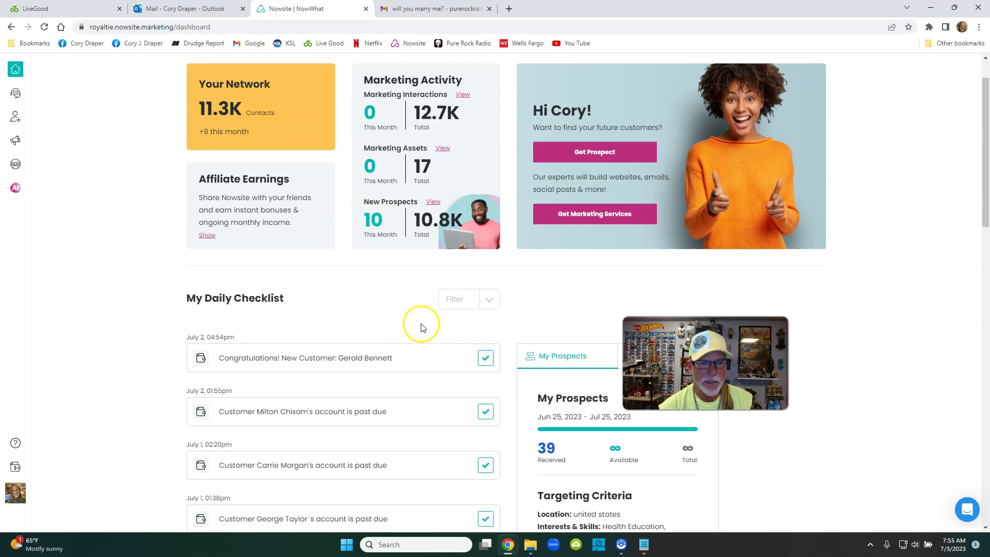